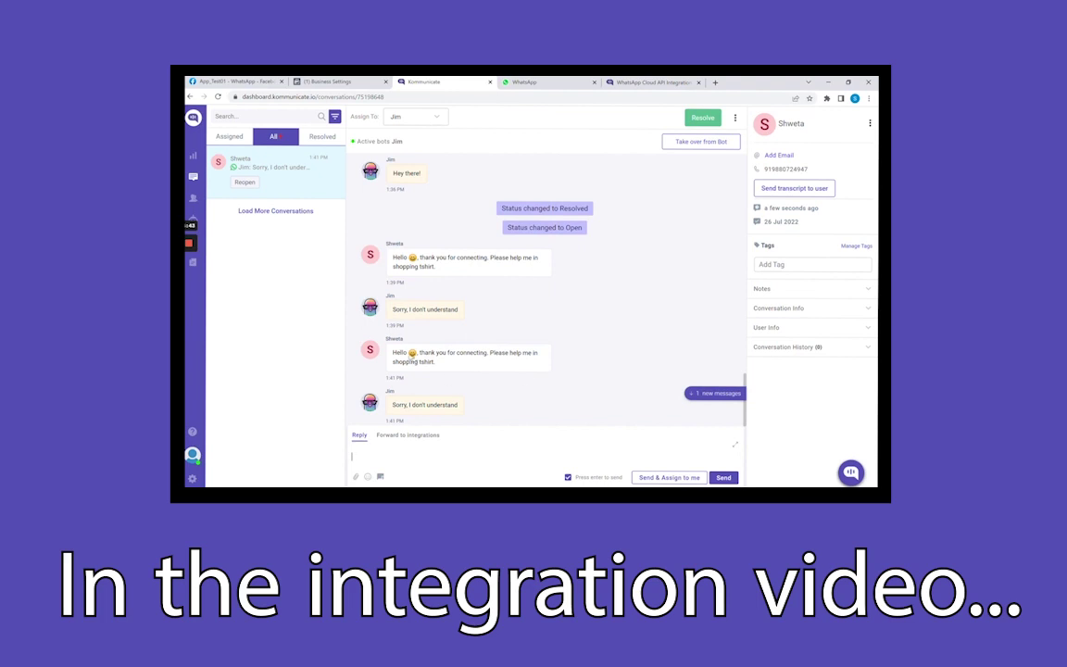
Step: Highlight the second customer message's text in the conversation, then clear the highlight
drag(394, 355, 441, 370)
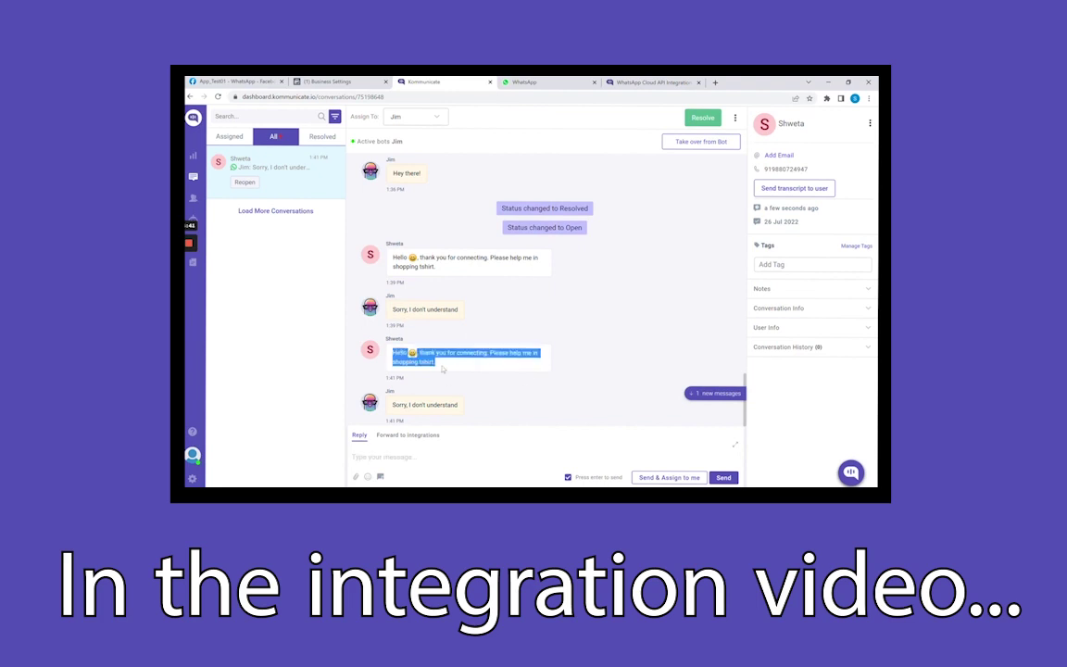
click(446, 370)
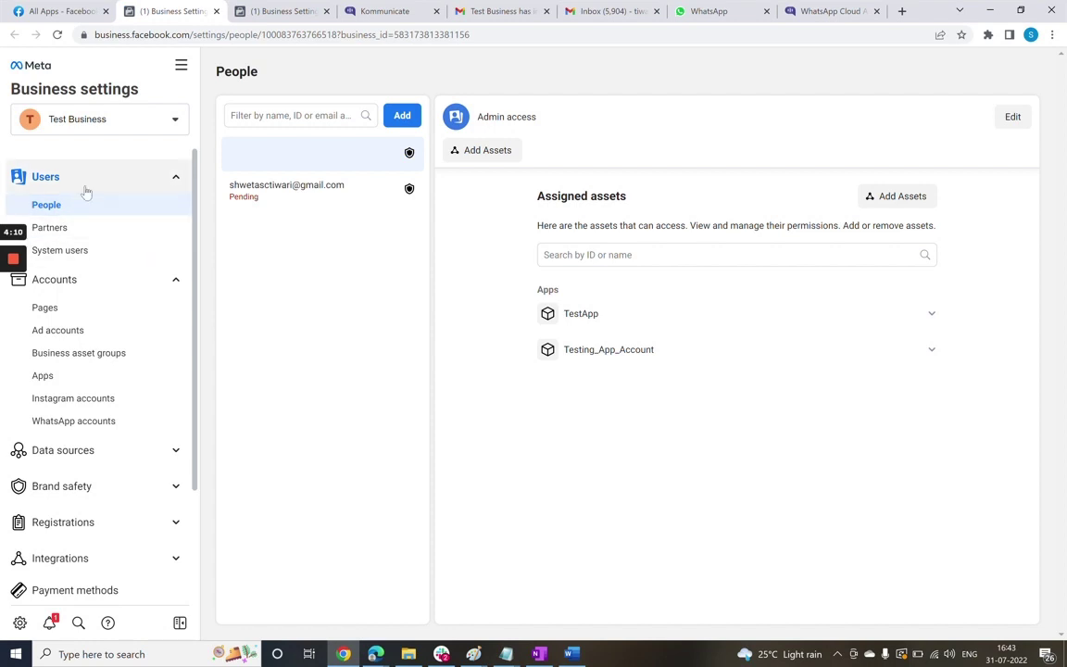
Step: Show the System users page listing the admin system user
click(67, 244)
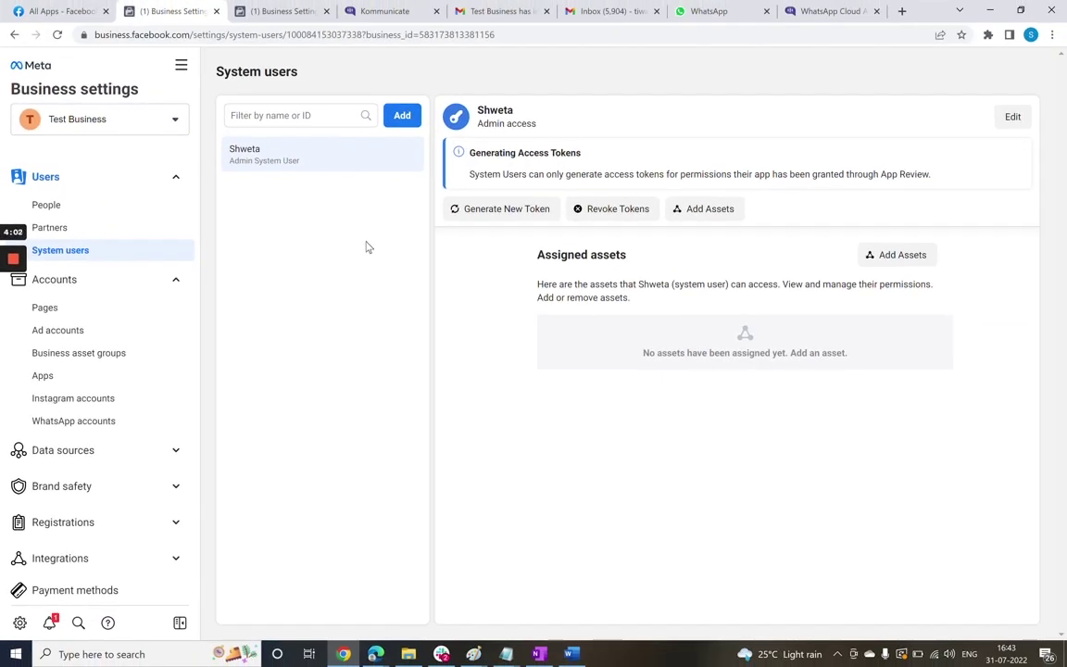
click(404, 117)
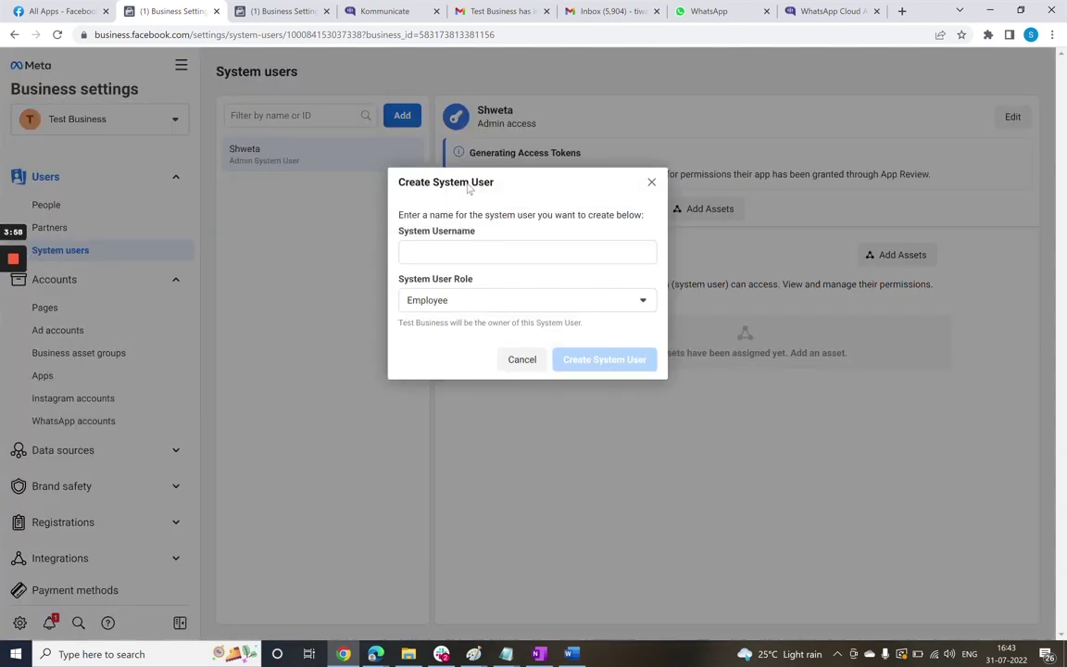
click(482, 251)
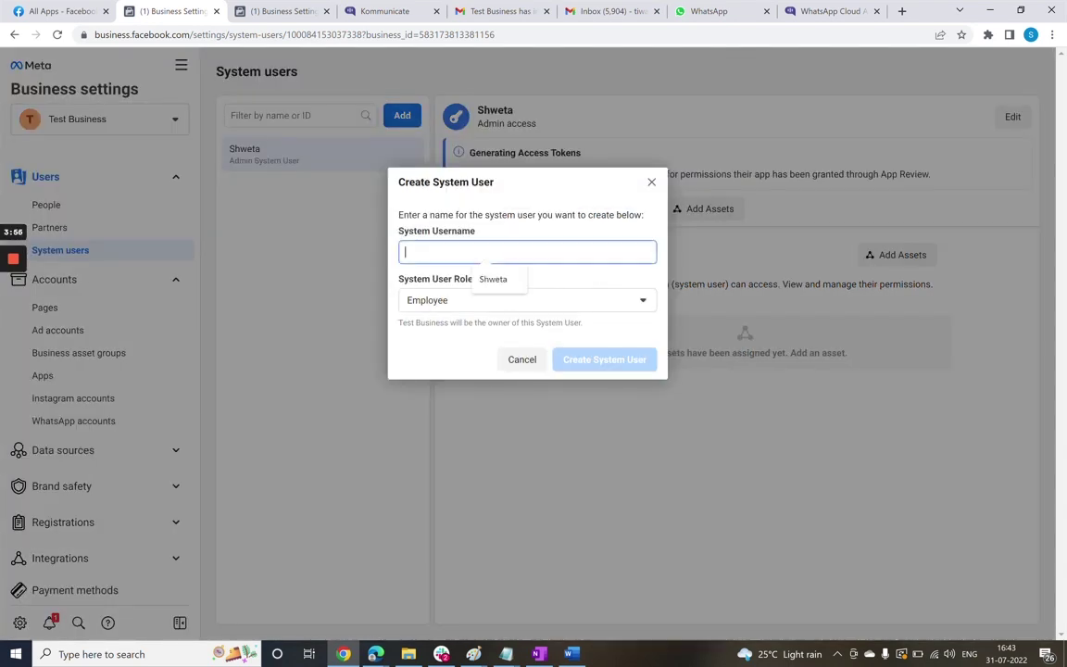
key(Caps_Lock)
text(S)
key(Caps_Lock)
text(hweta)
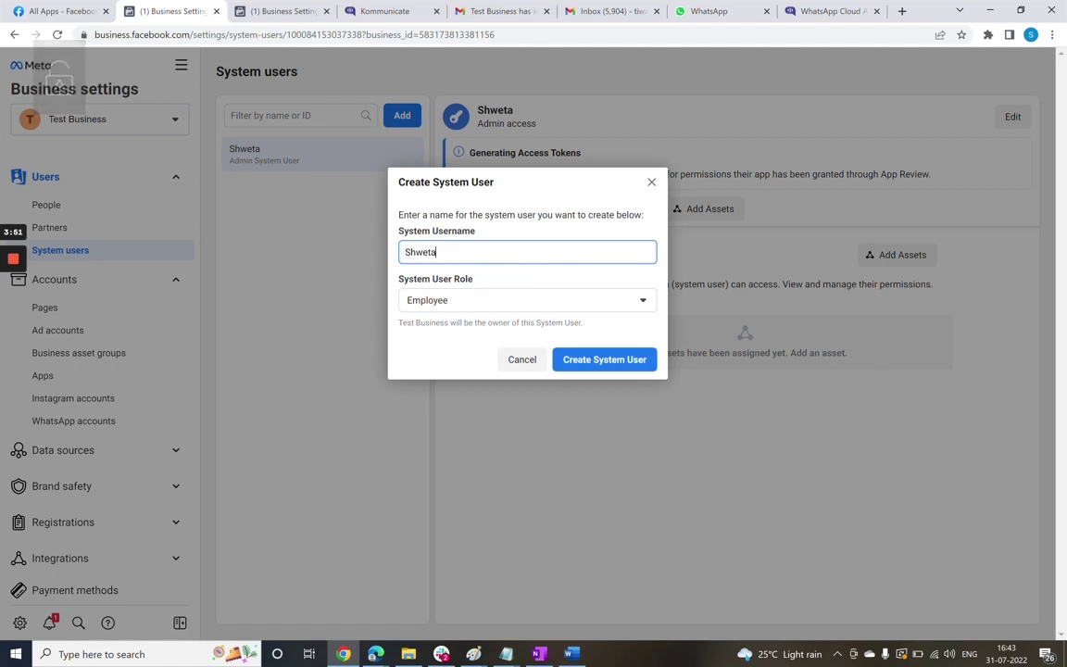
click(467, 303)
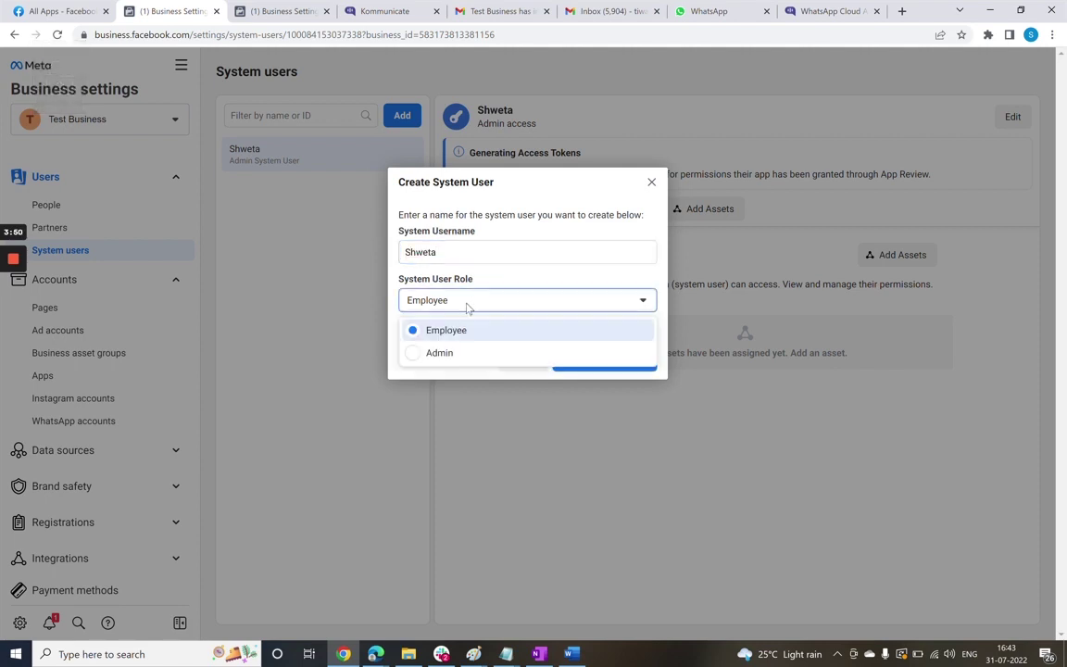
click(435, 354)
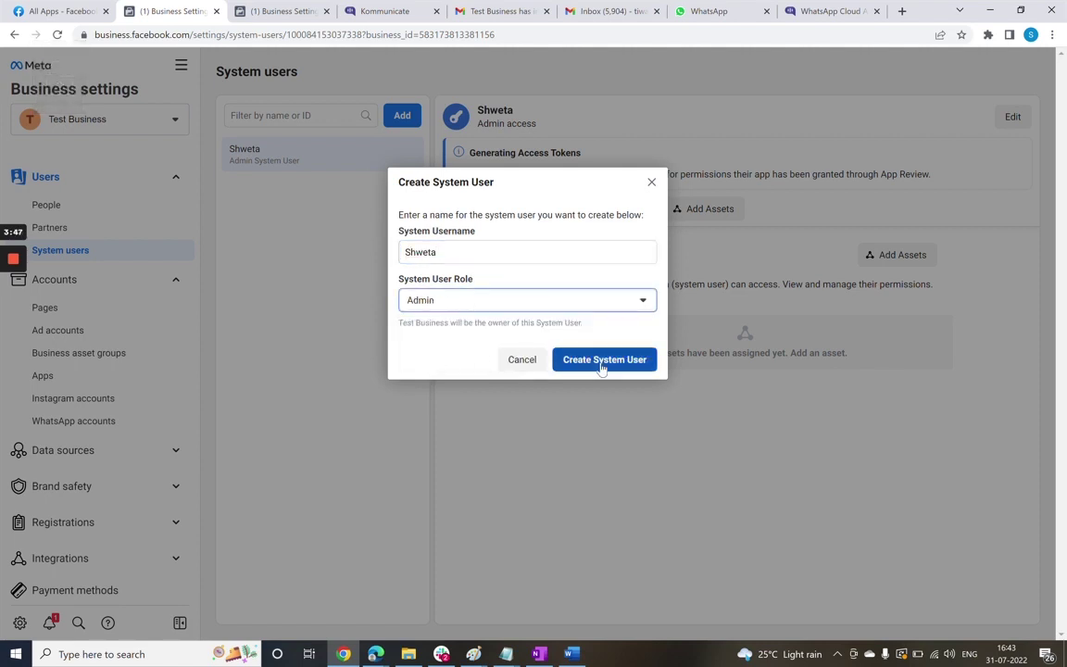
click(651, 183)
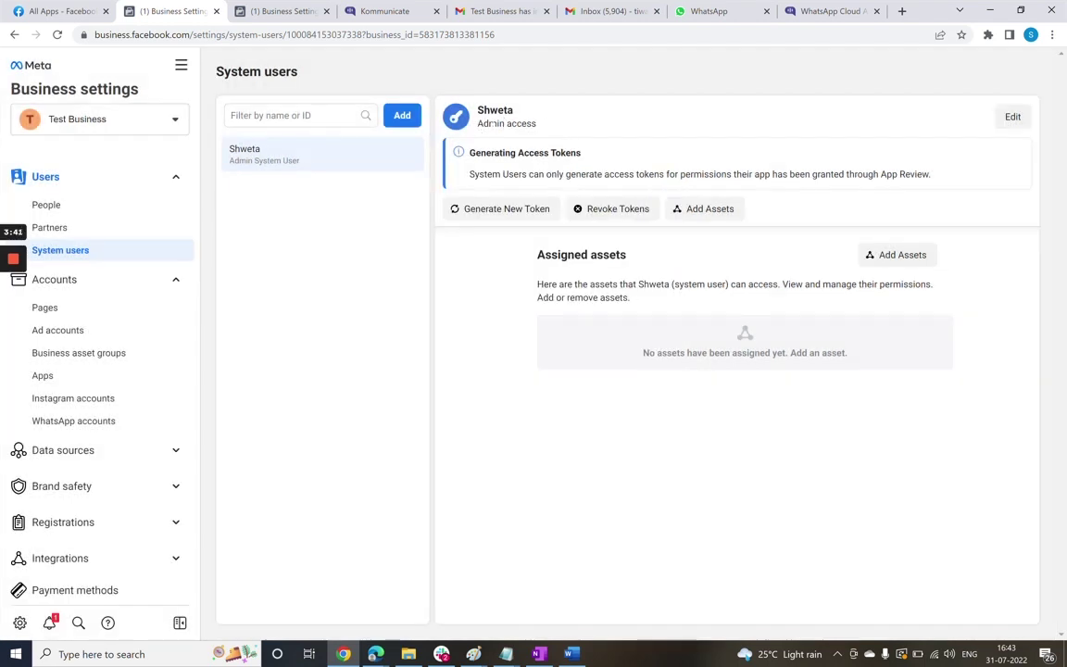
drag(478, 124, 546, 128)
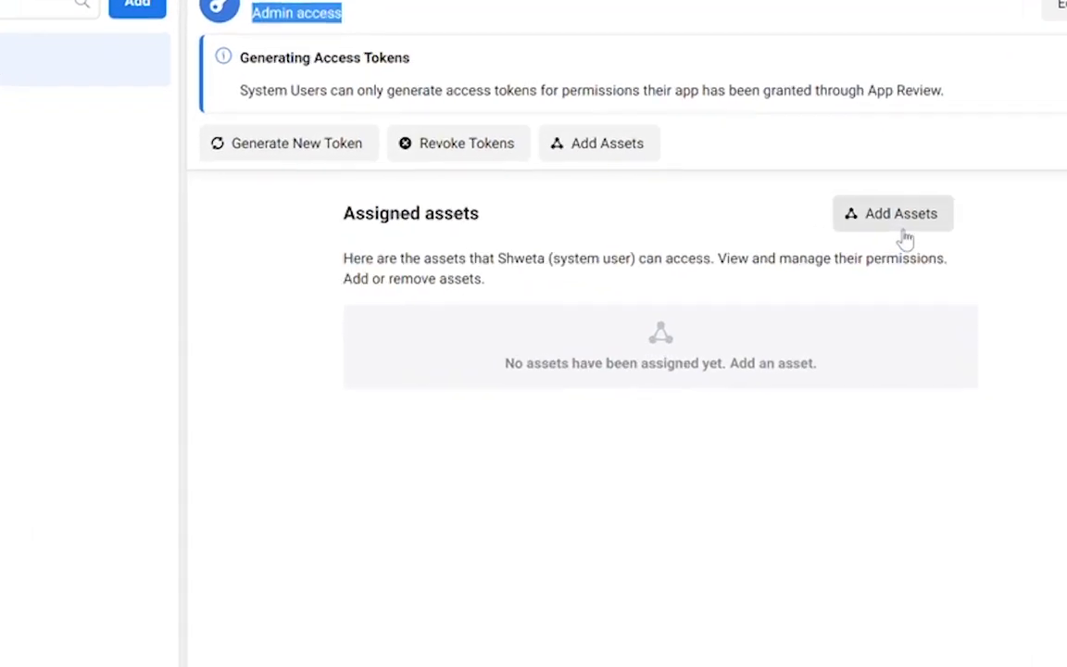
Step: Assign the Testing_App_Account app to the admin system user with full Manage app control
click(915, 223)
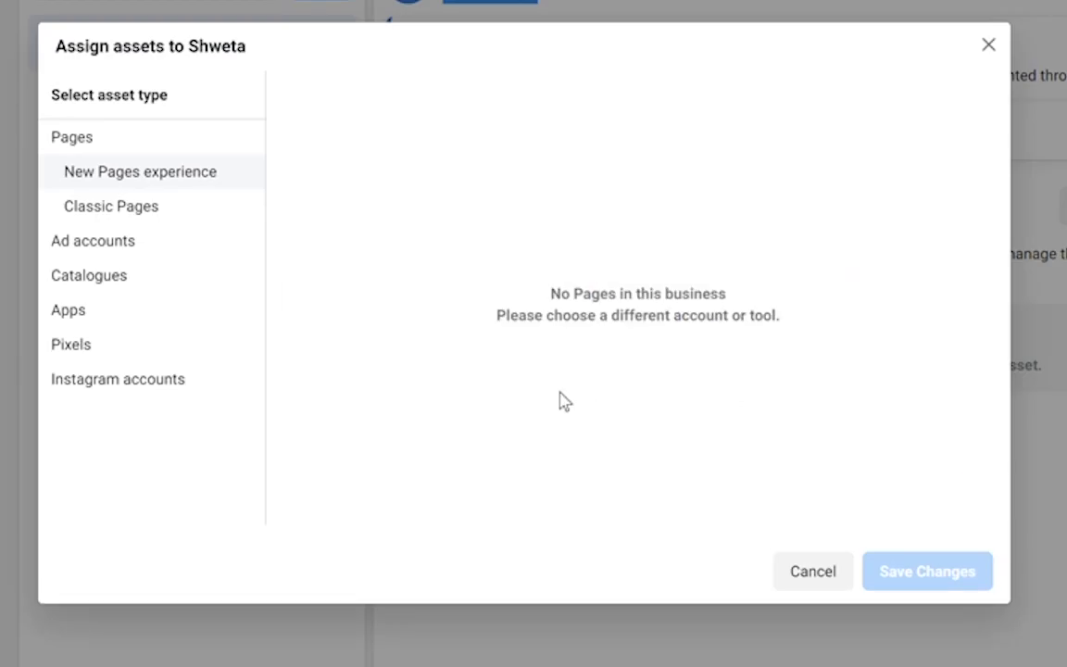
click(72, 313)
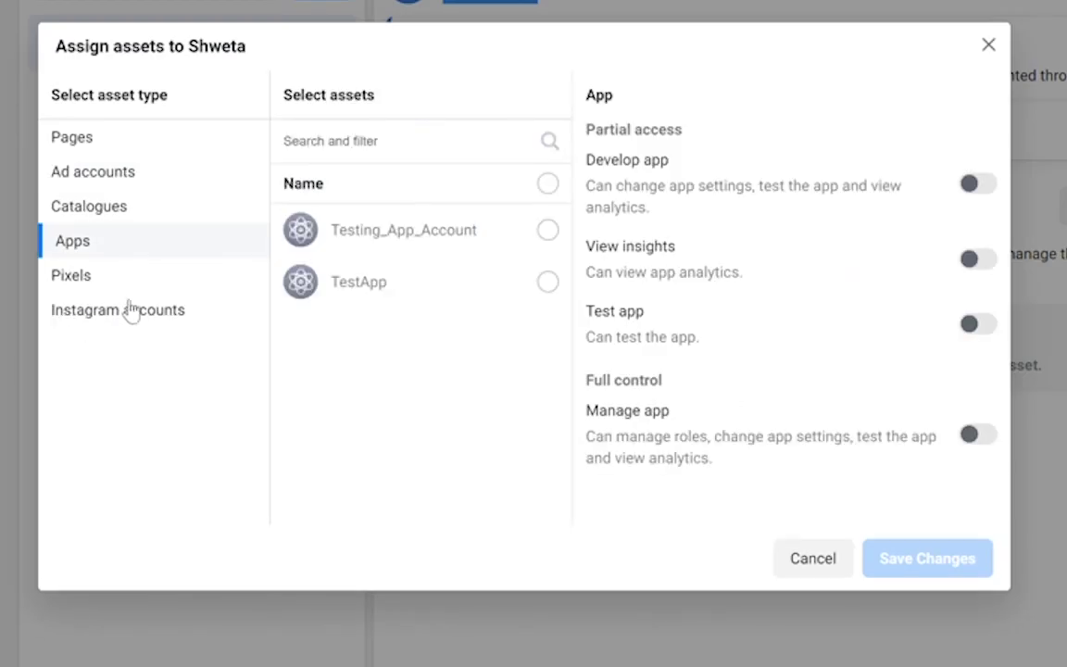
click(547, 231)
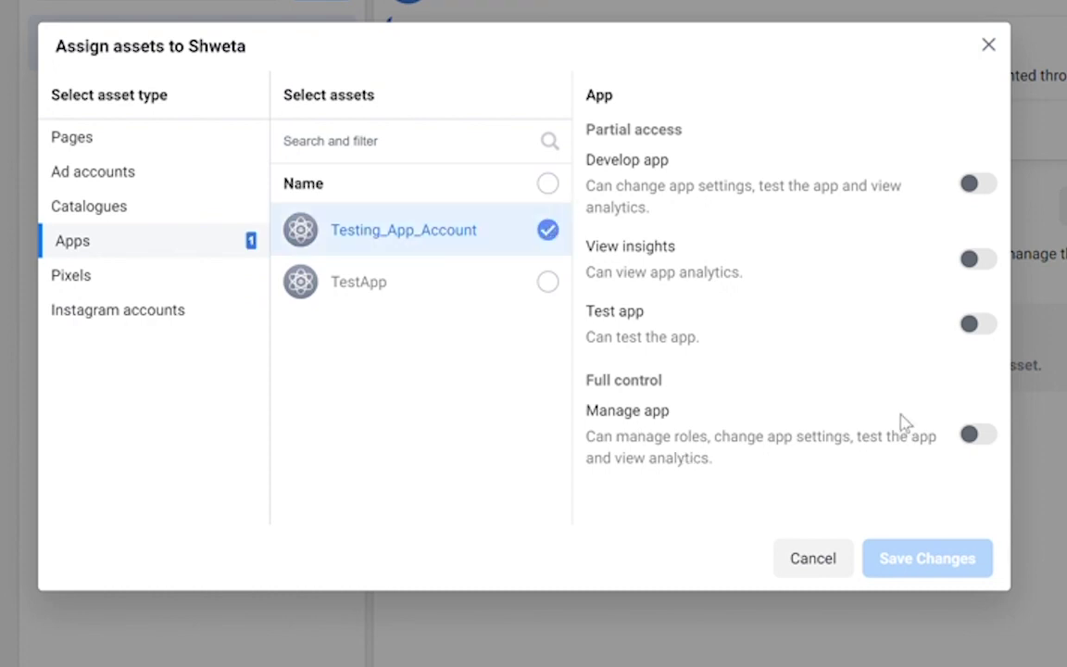
click(987, 439)
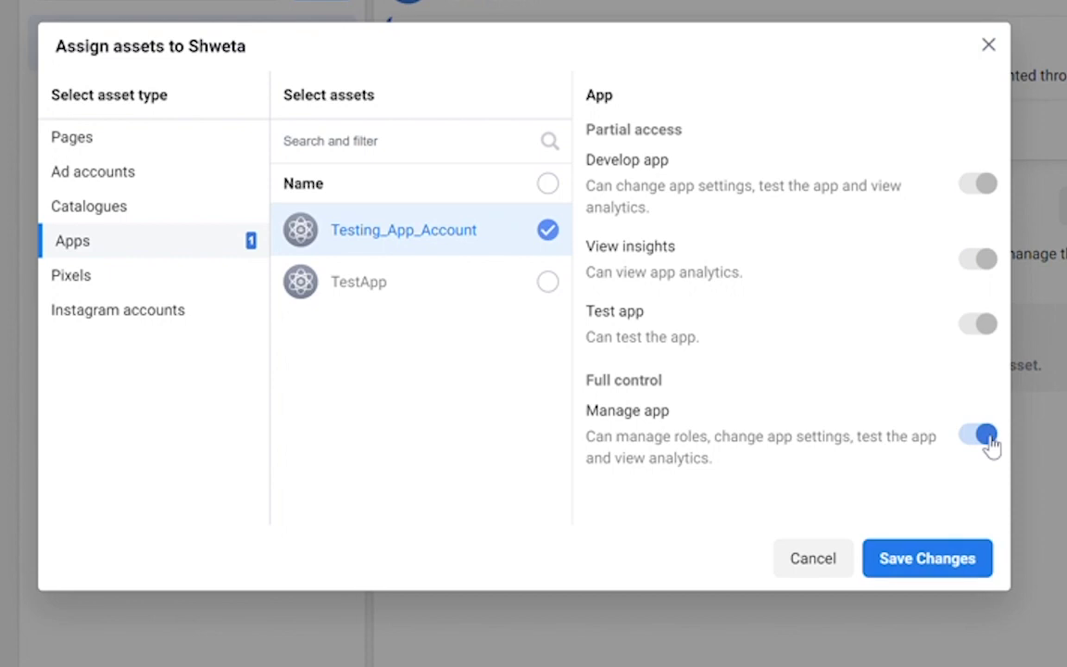
click(929, 567)
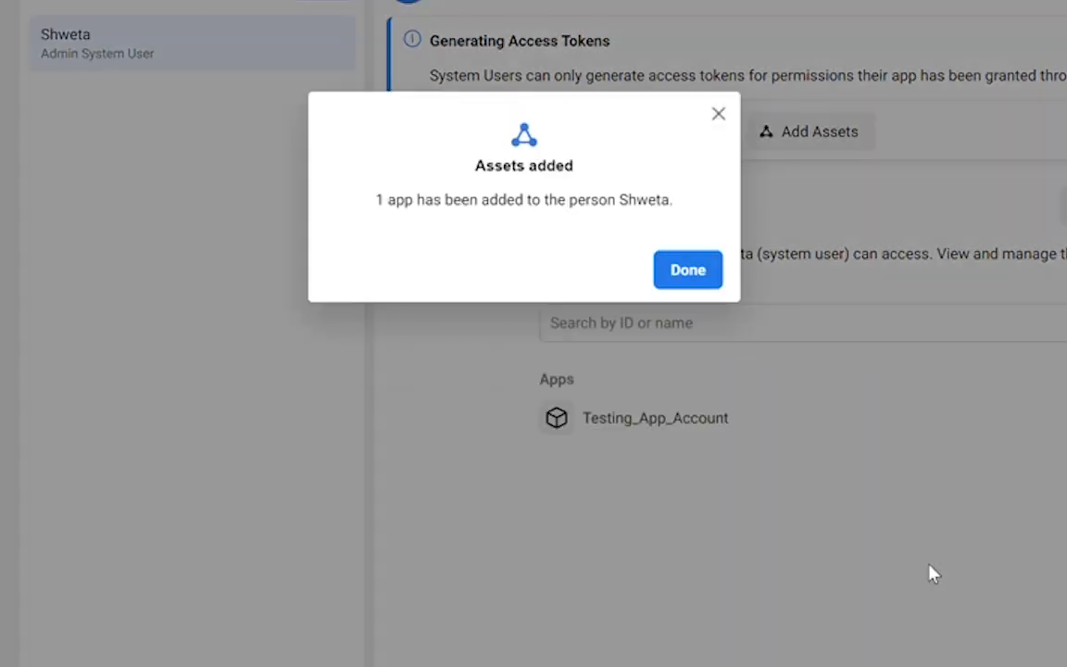
Step: Start a new access token for Testing_App_Account with the whatsapp_business_messaging permission
click(693, 272)
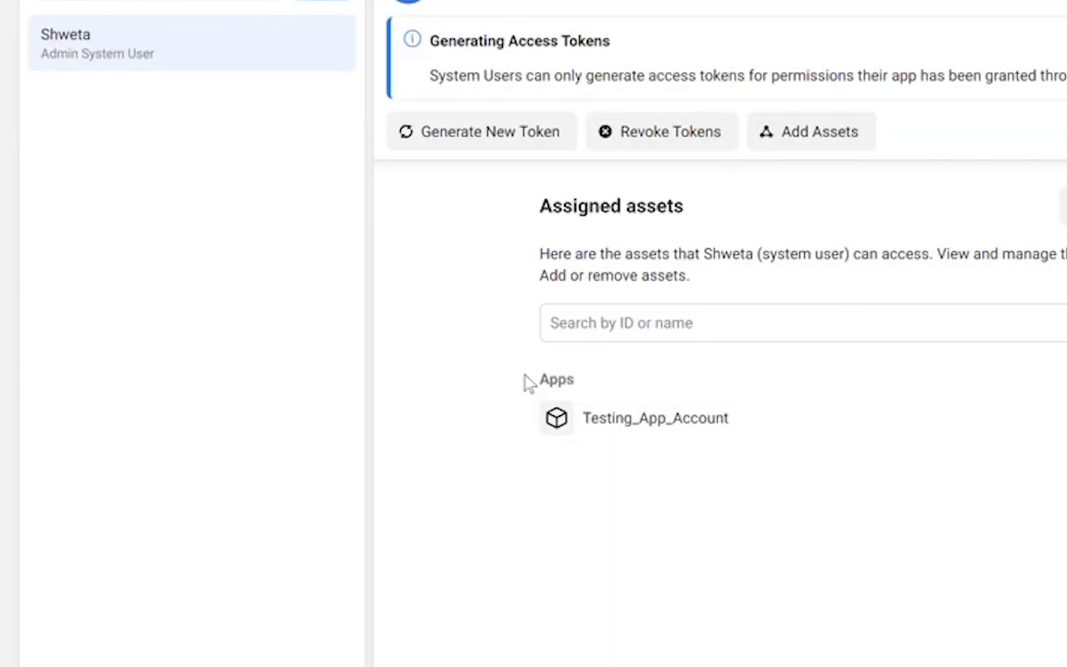
click(490, 136)
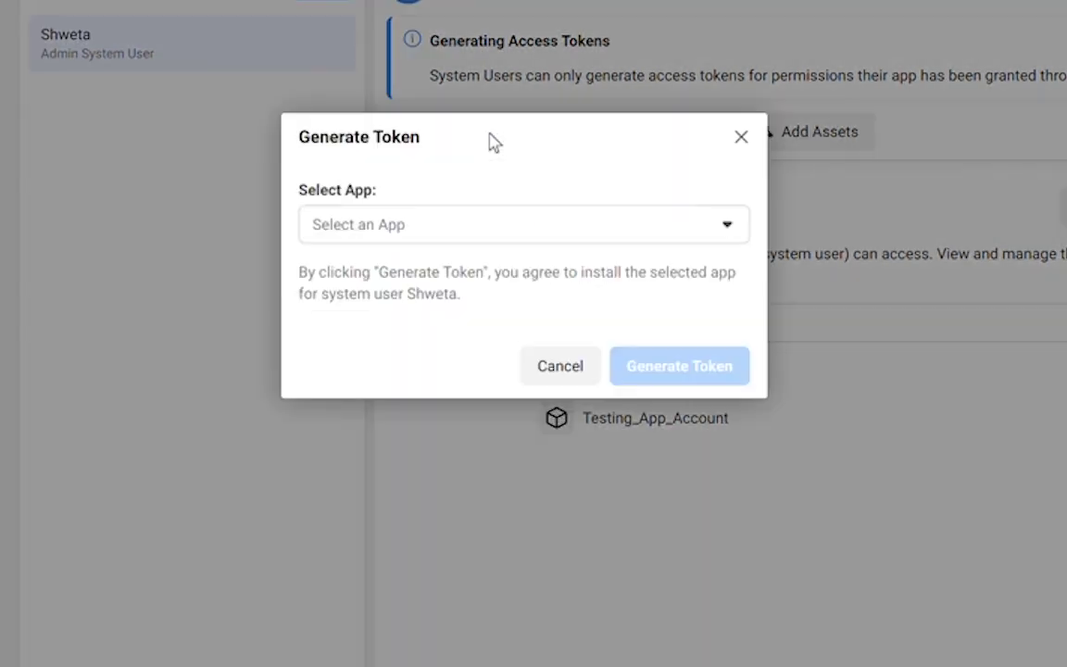
click(459, 230)
click(334, 280)
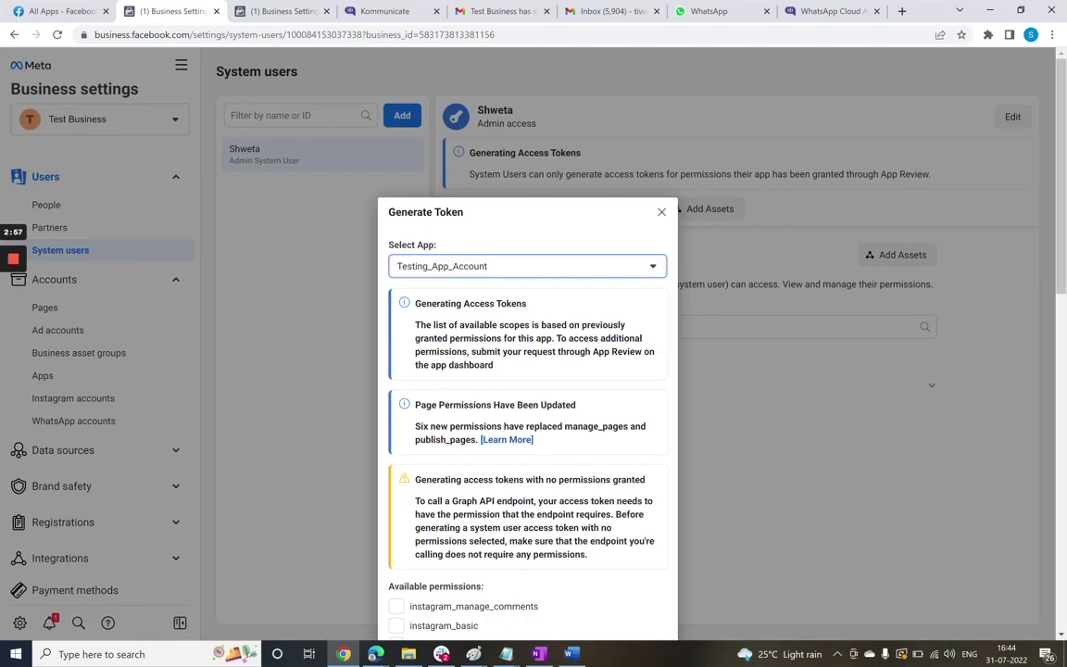
scroll(557, 485, down, 5)
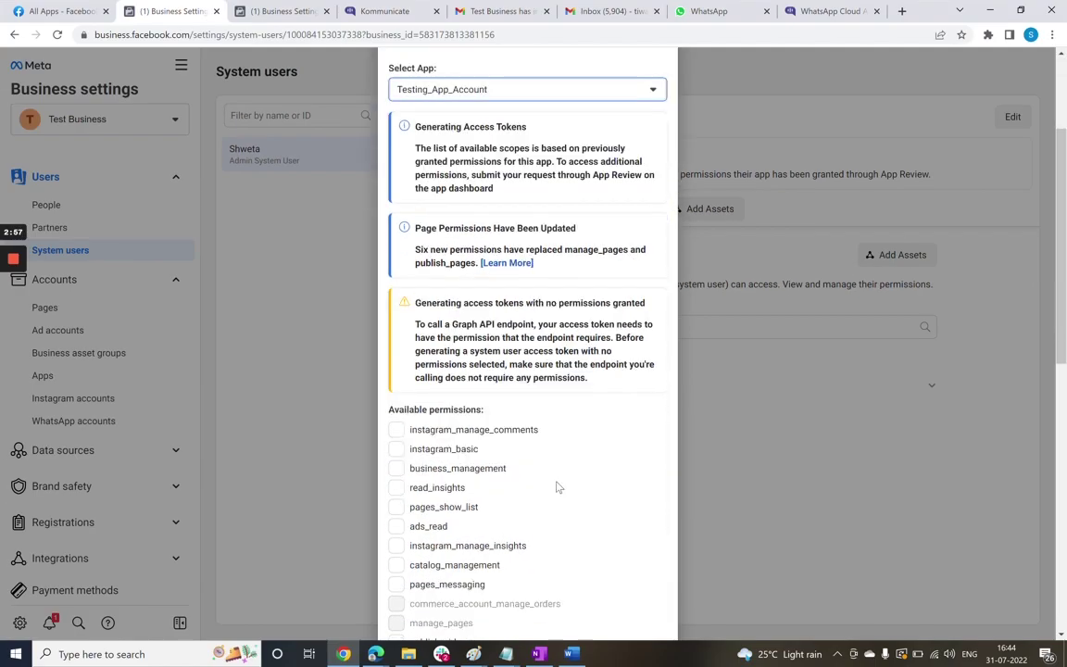
scroll(557, 485, down, 3)
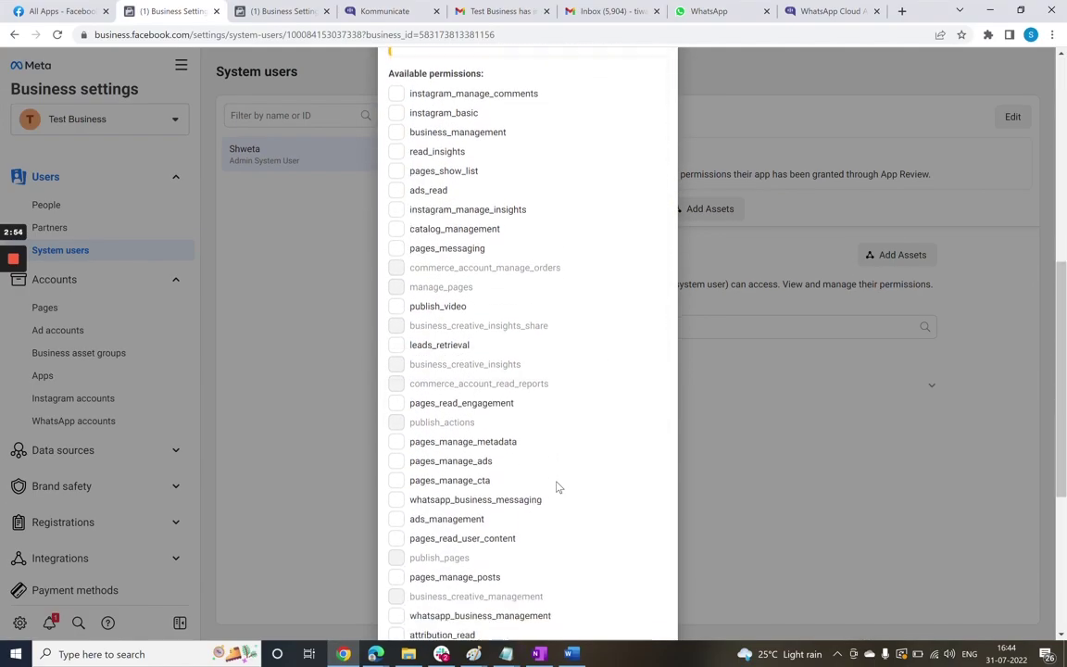
scroll(556, 486, down, 1)
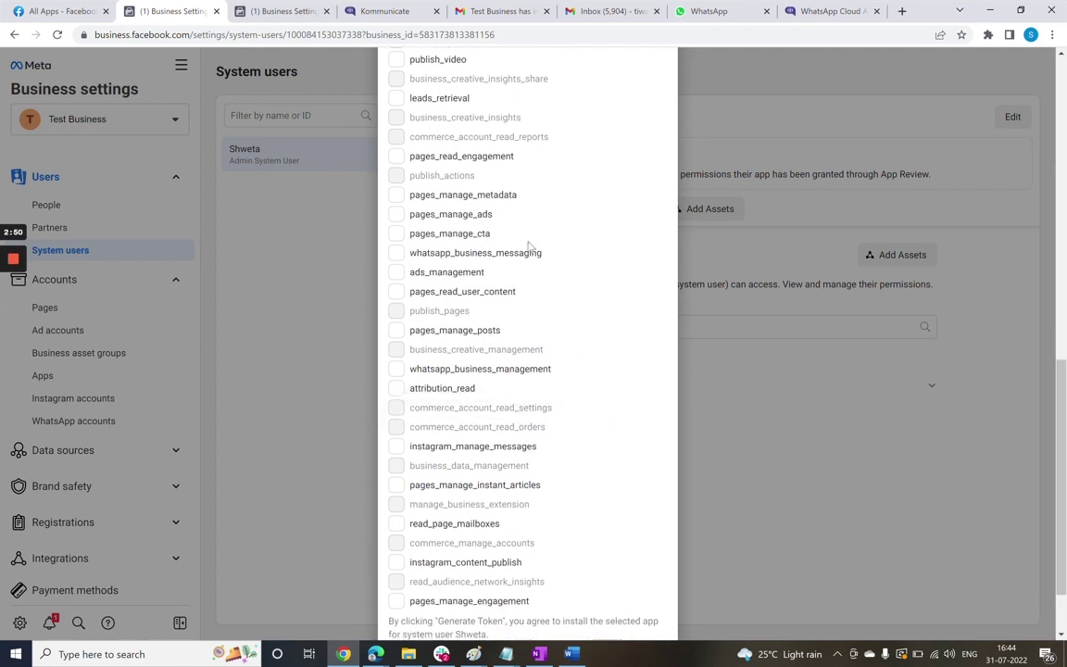
click(398, 256)
Step: Generate the token, copy the access token, and close the token dialog
scroll(562, 405, down, 1)
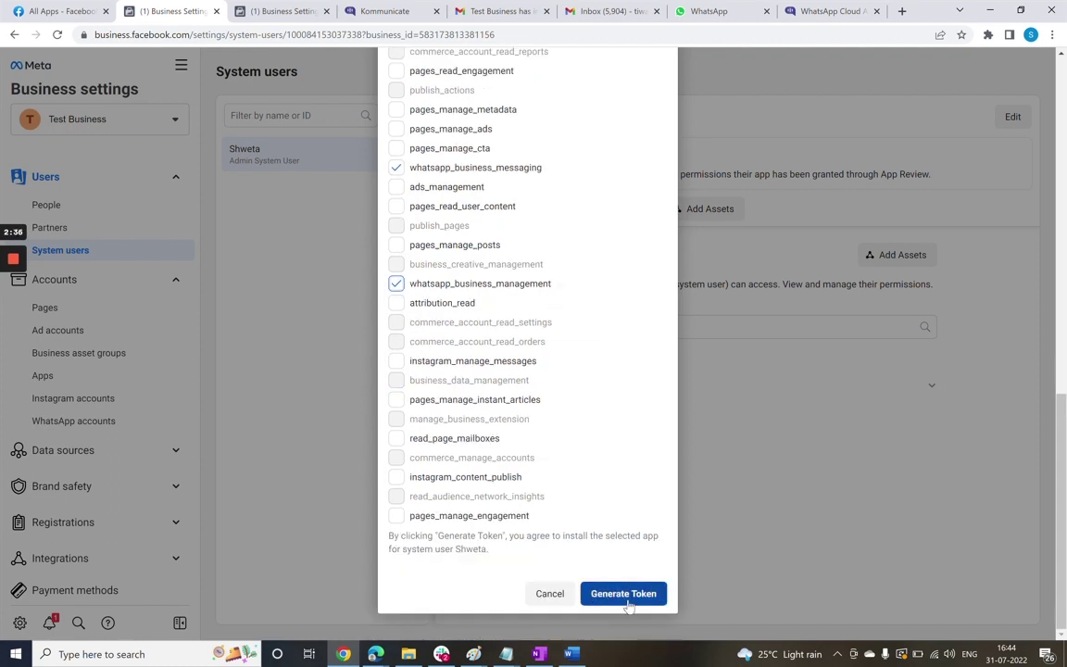
click(627, 597)
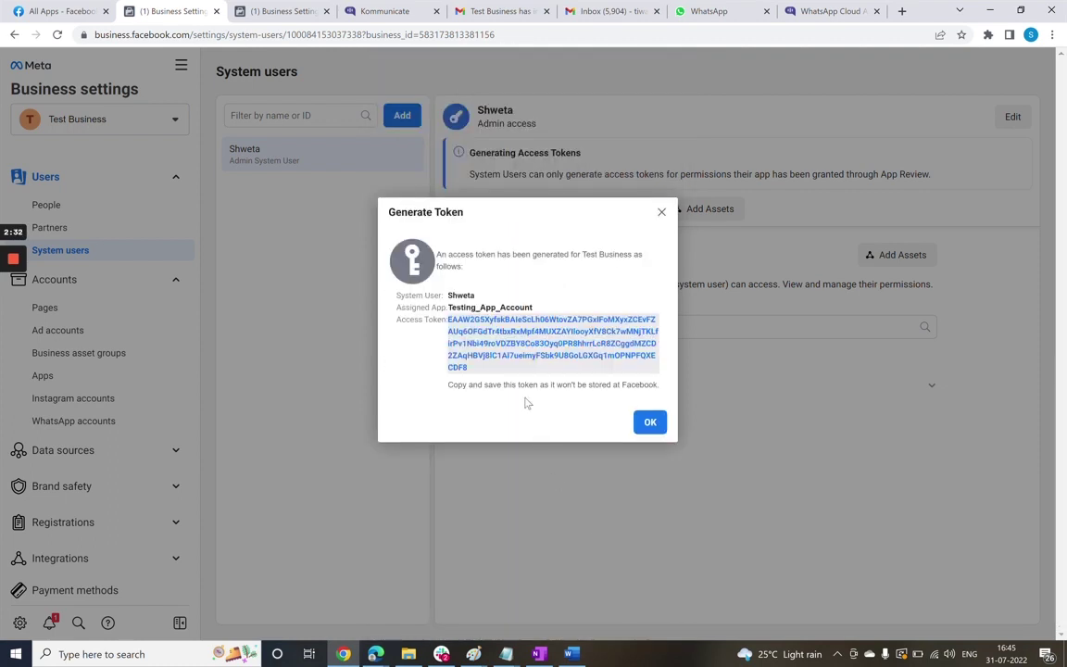
drag(473, 371, 447, 318)
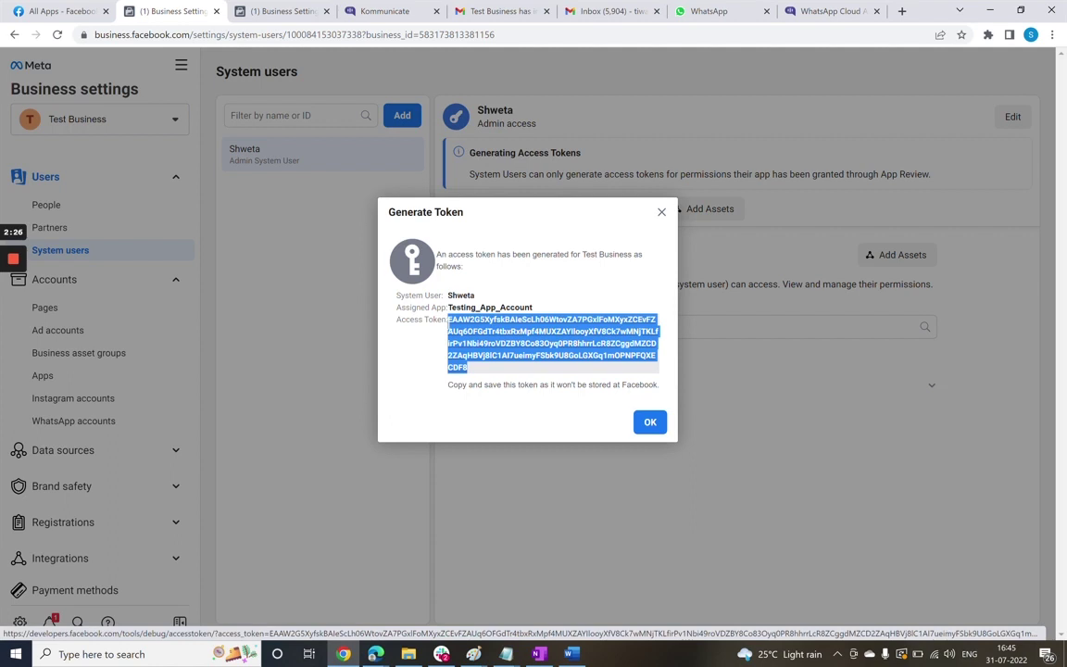
click(650, 423)
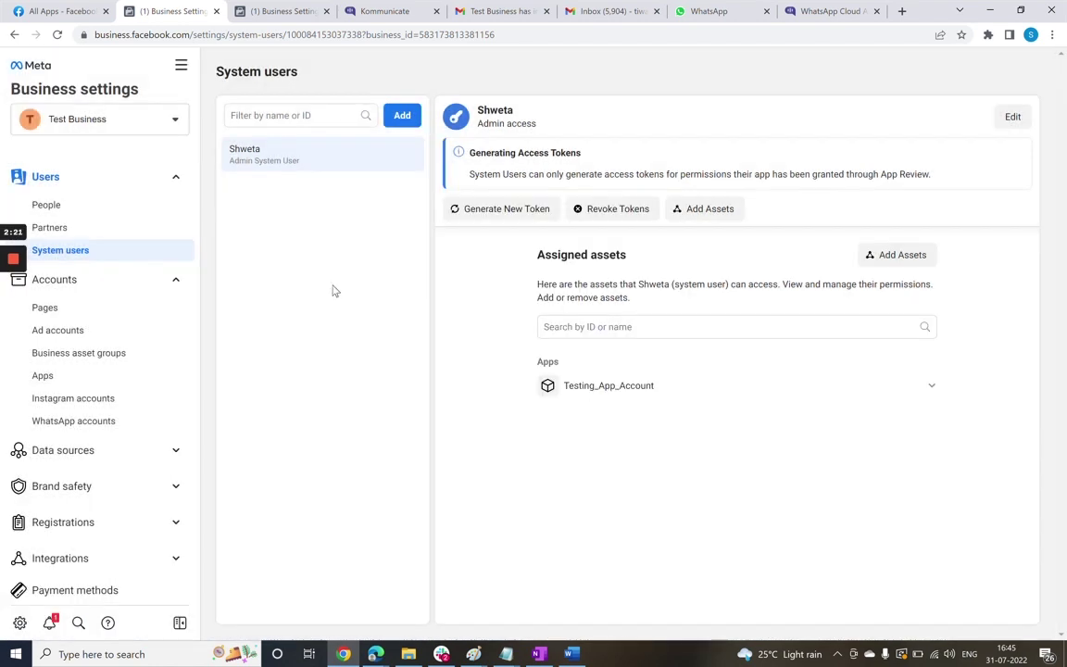
Step: Open the Go live settings of the WhatsApp via cloud apis integration in Kommunicate
click(390, 14)
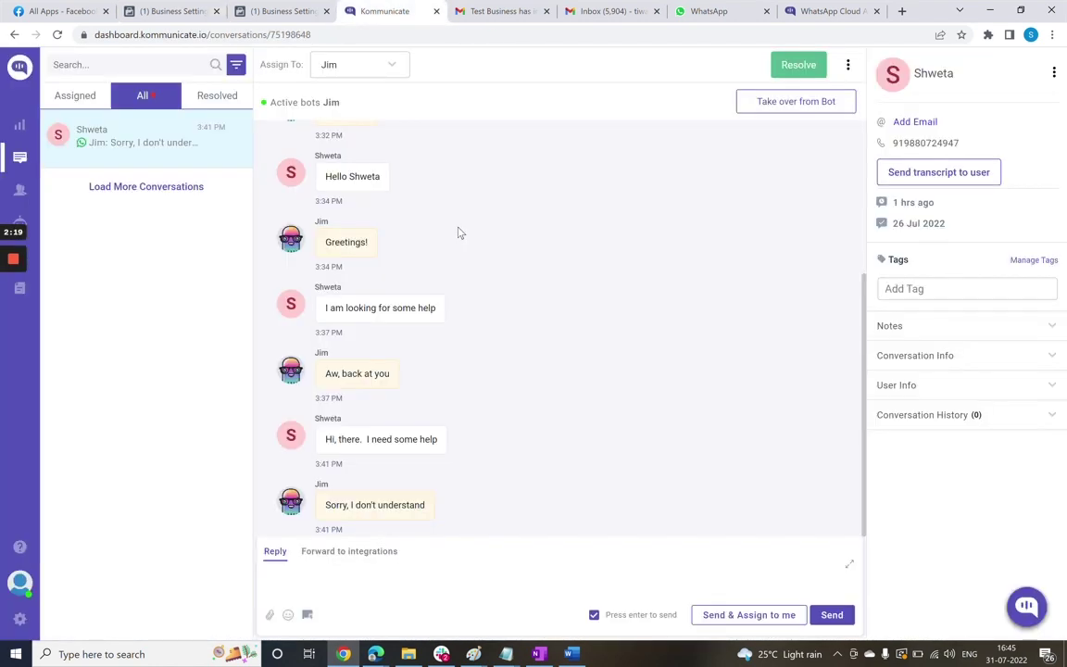
click(29, 256)
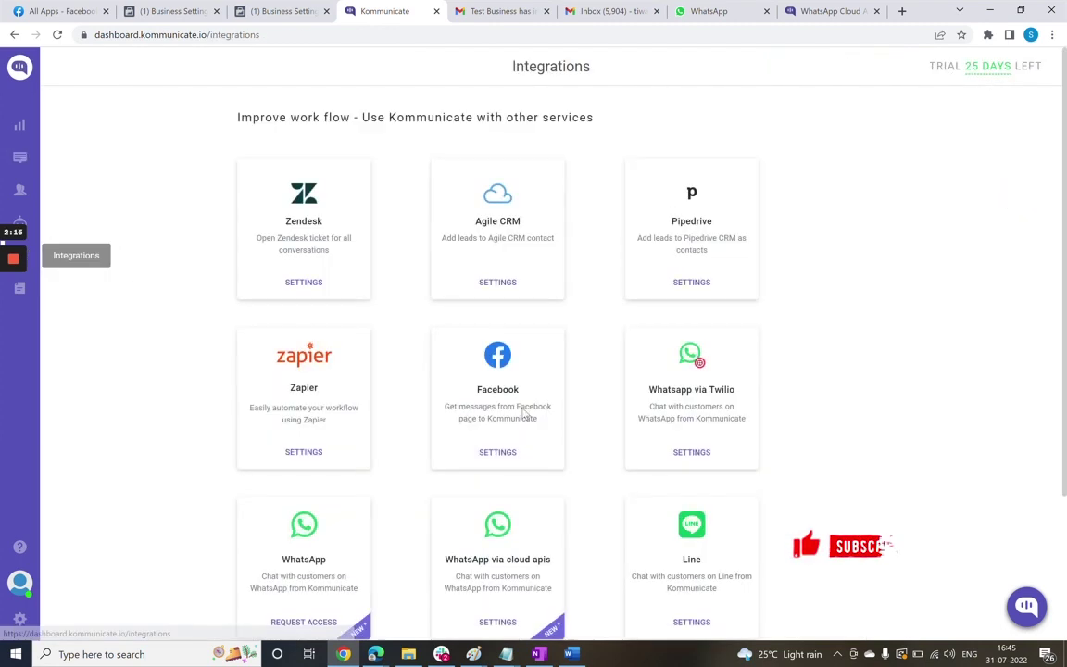
click(497, 624)
click(512, 233)
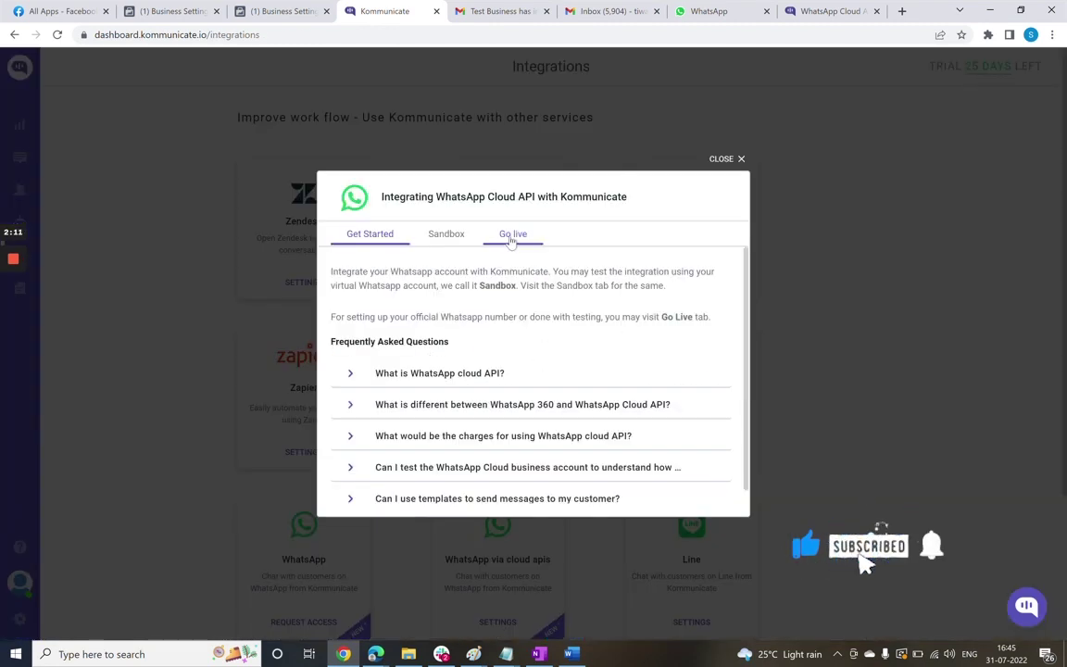
Step: Paste the copied token into the Permanent Access Token field and move to the API version field
click(530, 371)
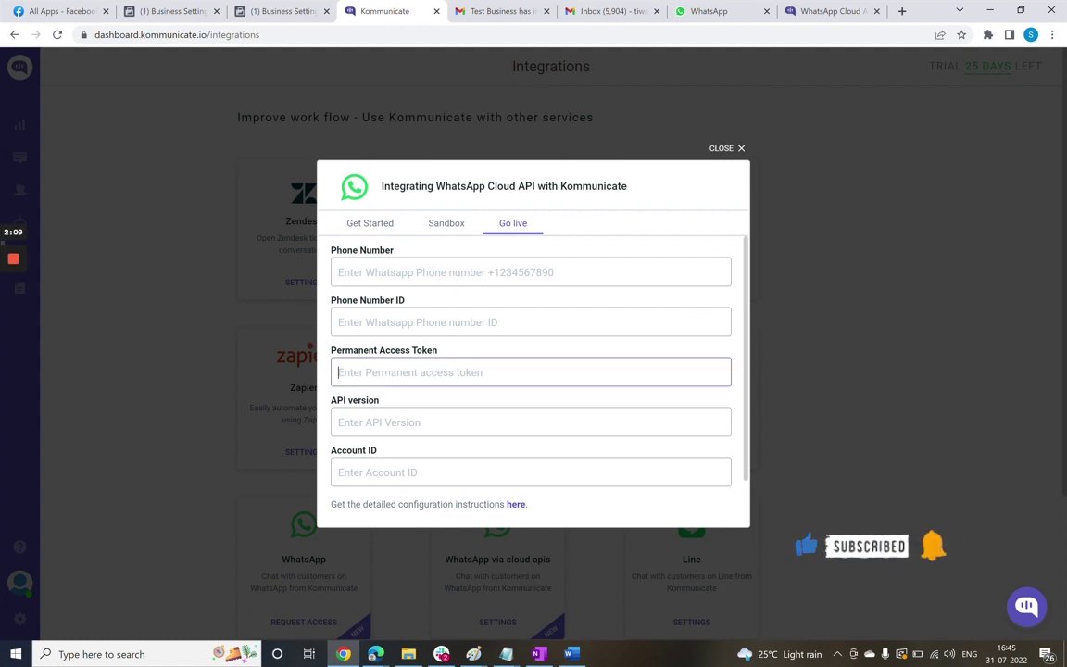
key(ctrl+v)
key(Home)
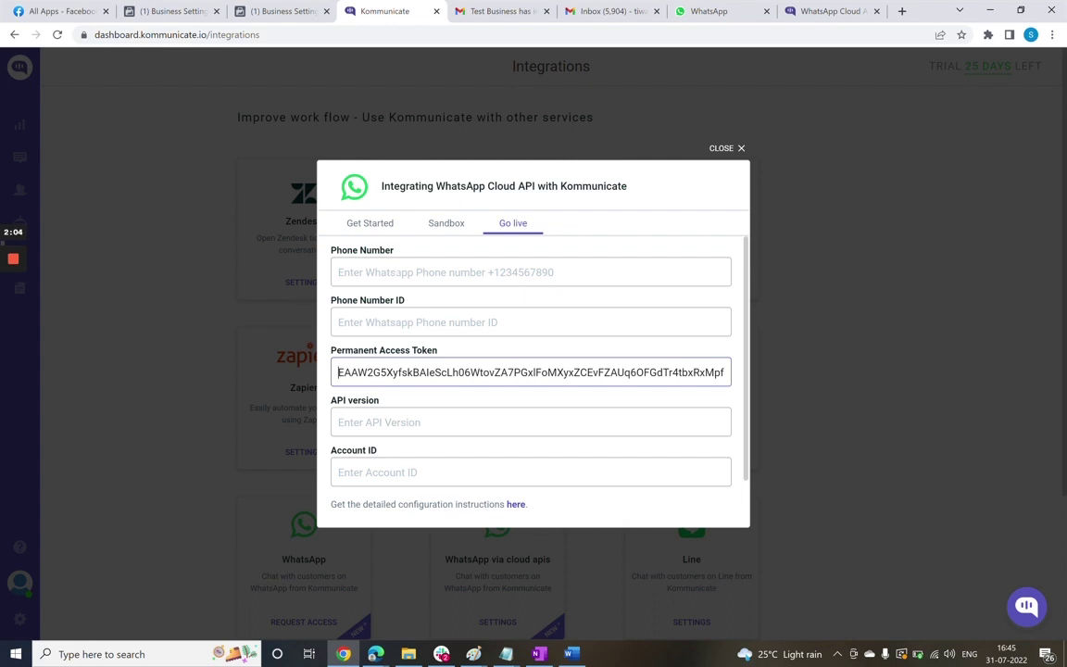
click(530, 421)
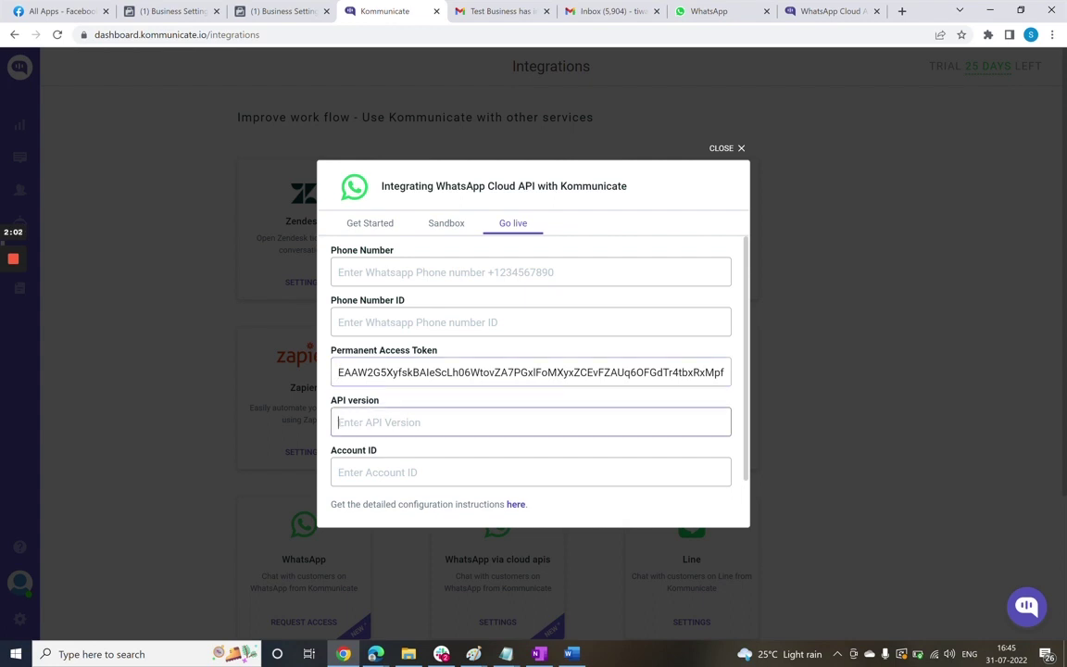
click(82, 13)
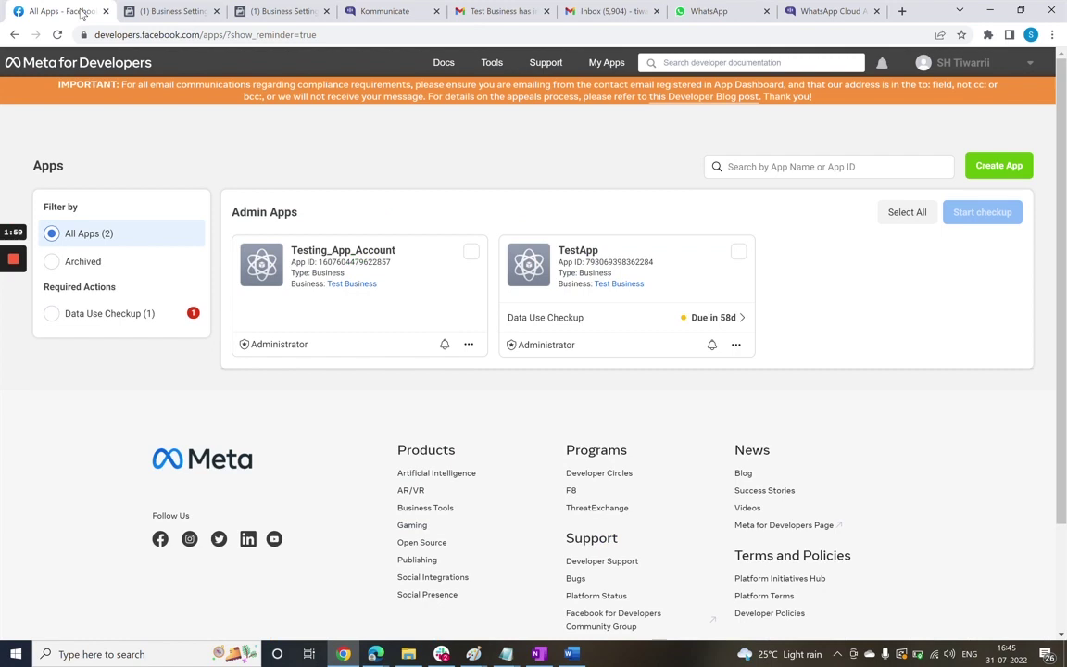
Step: Check Testing_App_Account's WhatsApp Getting Started page, then enter v14.0 as the API version
click(336, 243)
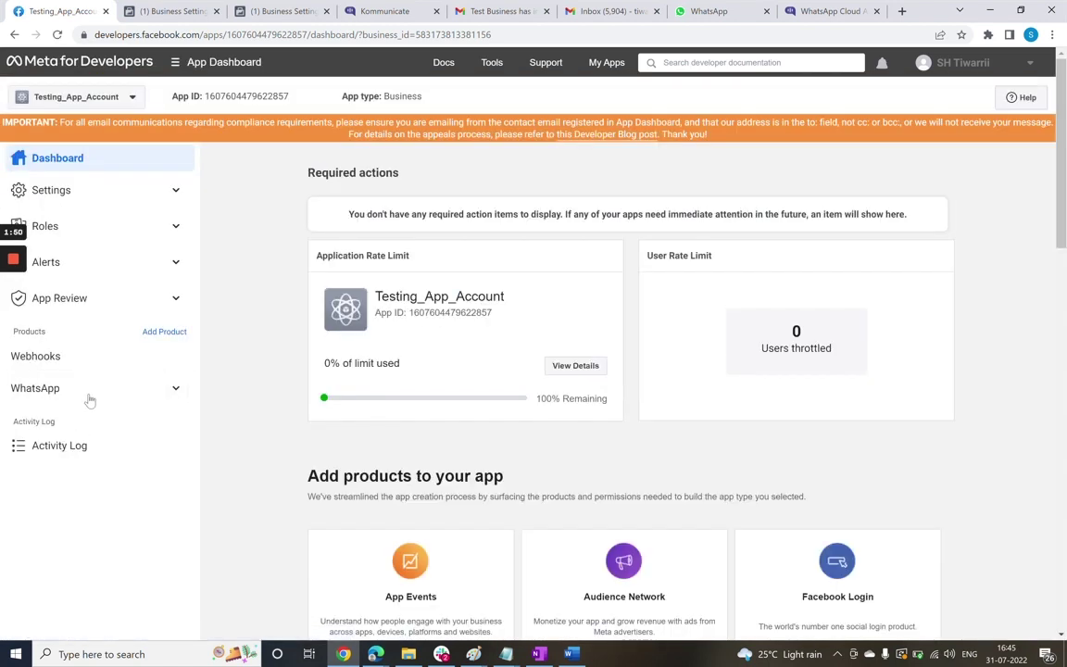
click(173, 388)
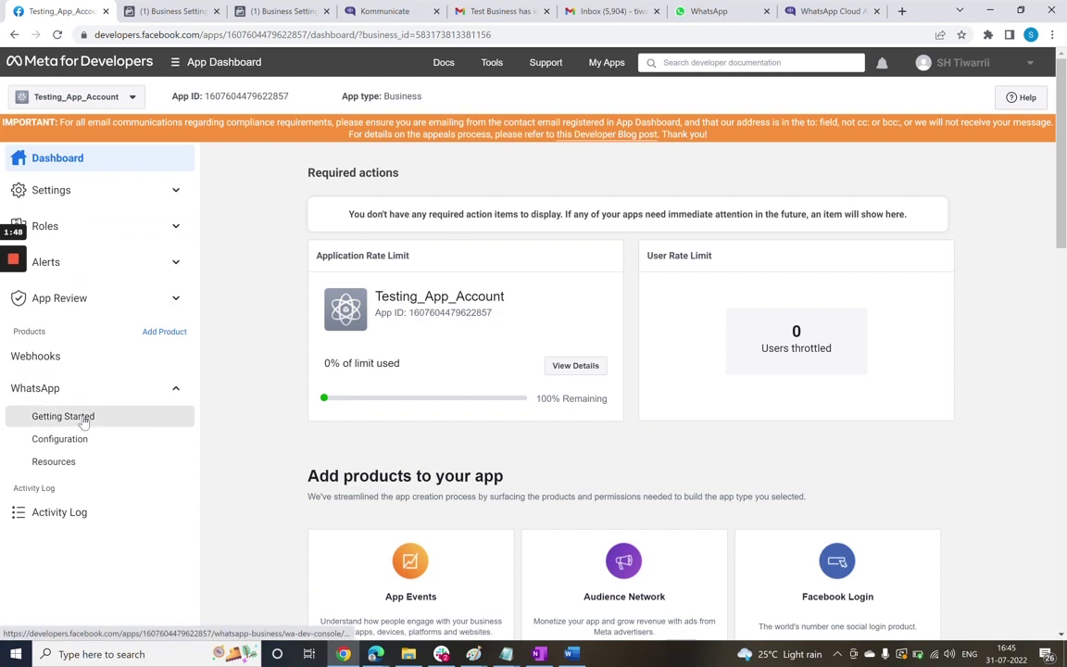
click(110, 420)
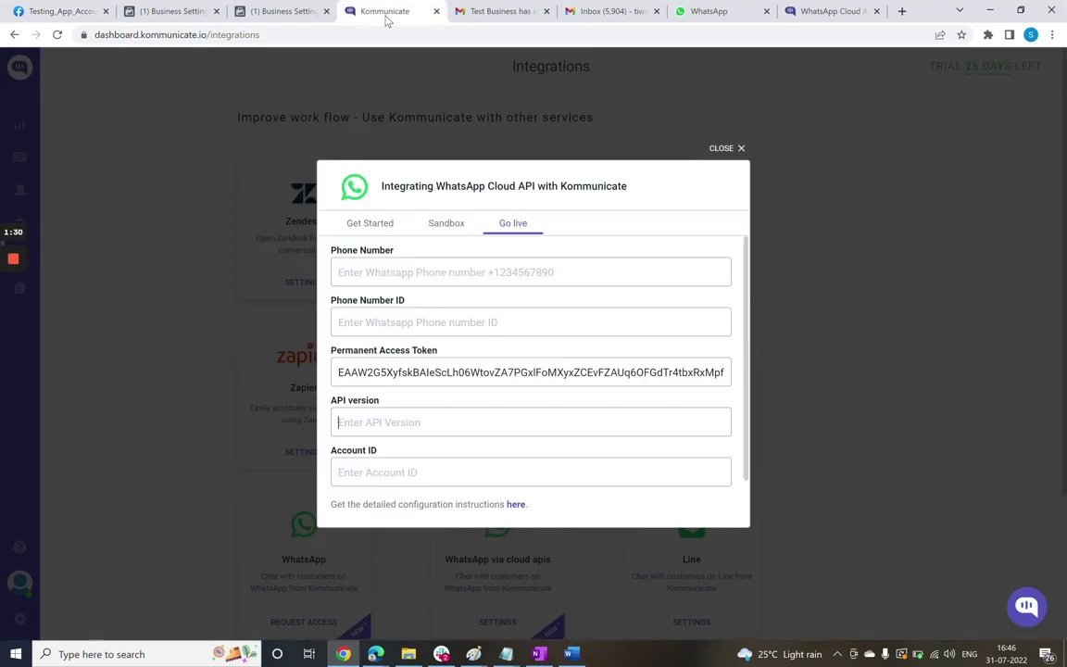
text(v14)
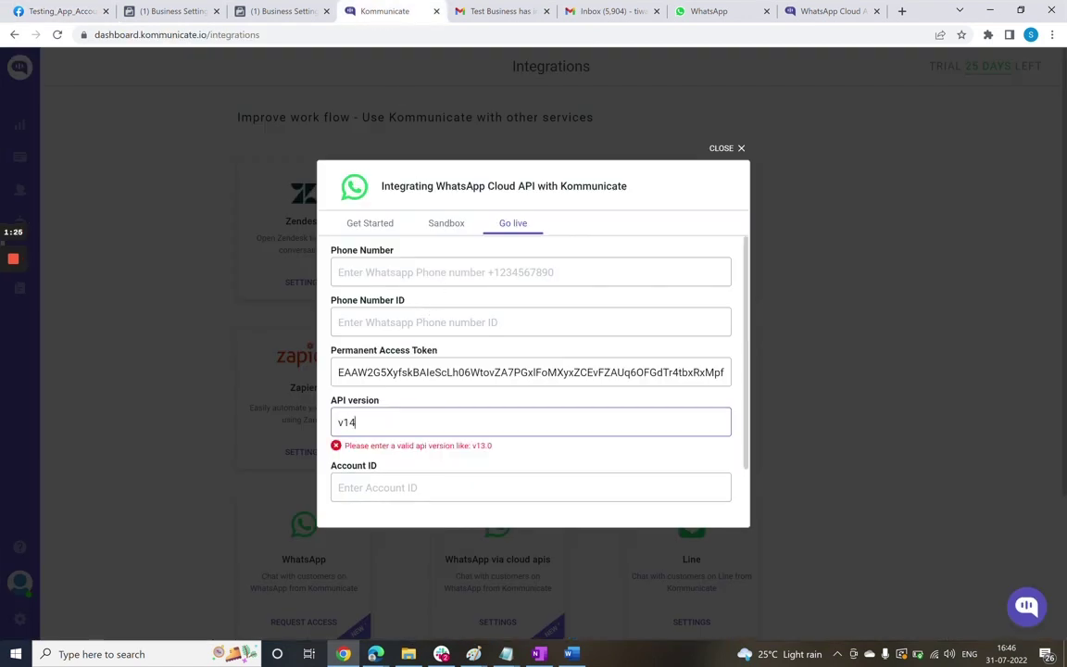
text(.0)
Step: Close the WhatsApp Cloud API integration form with API version v14.0 filled in
scroll(530, 370, down, 1)
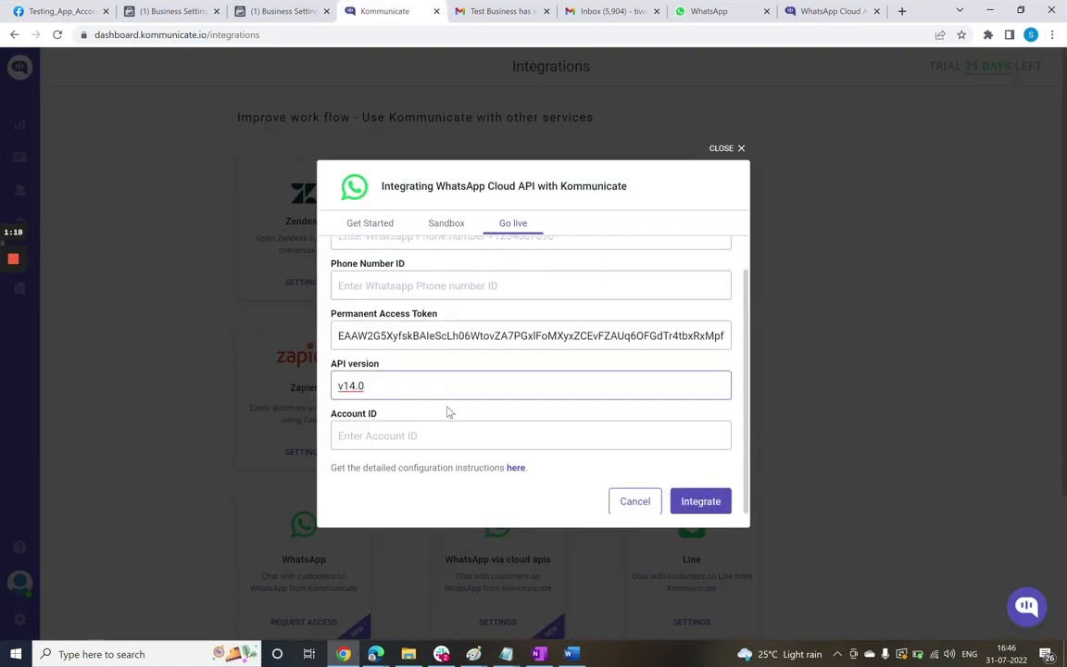
scroll(447, 411, up, 1)
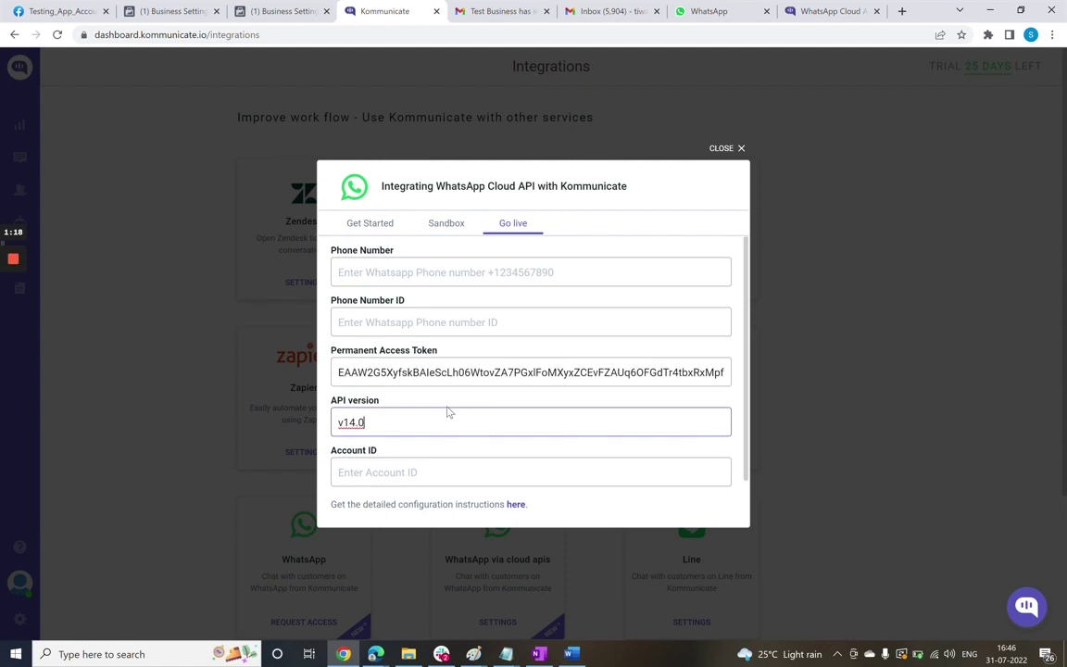
click(741, 149)
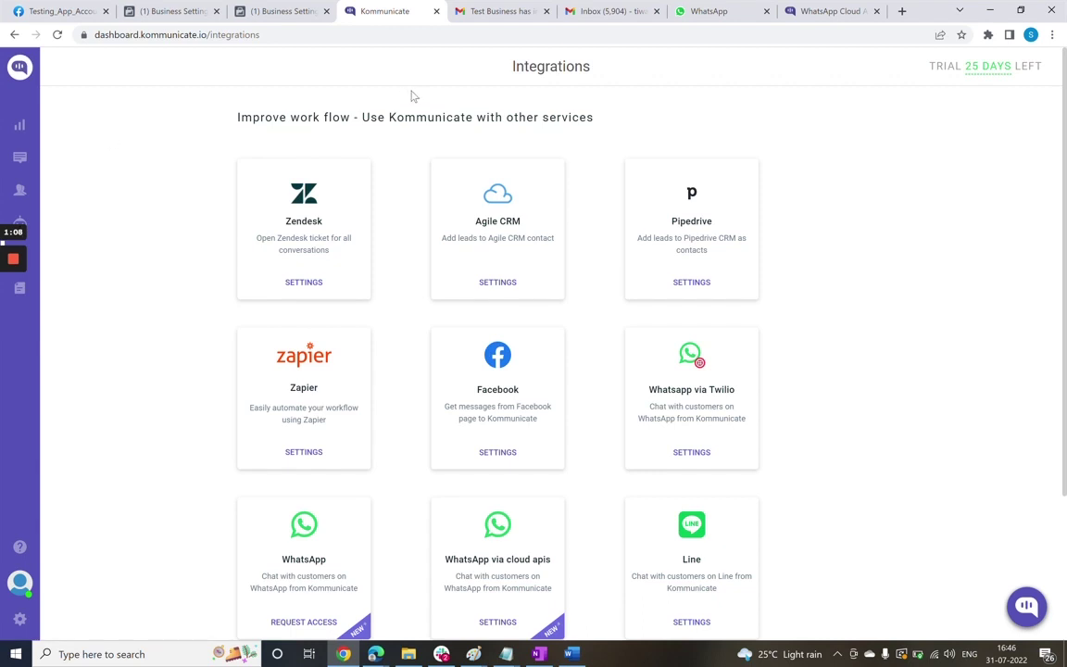
Step: Return to the Conversations page showing the WhatsApp customer chat
click(20, 157)
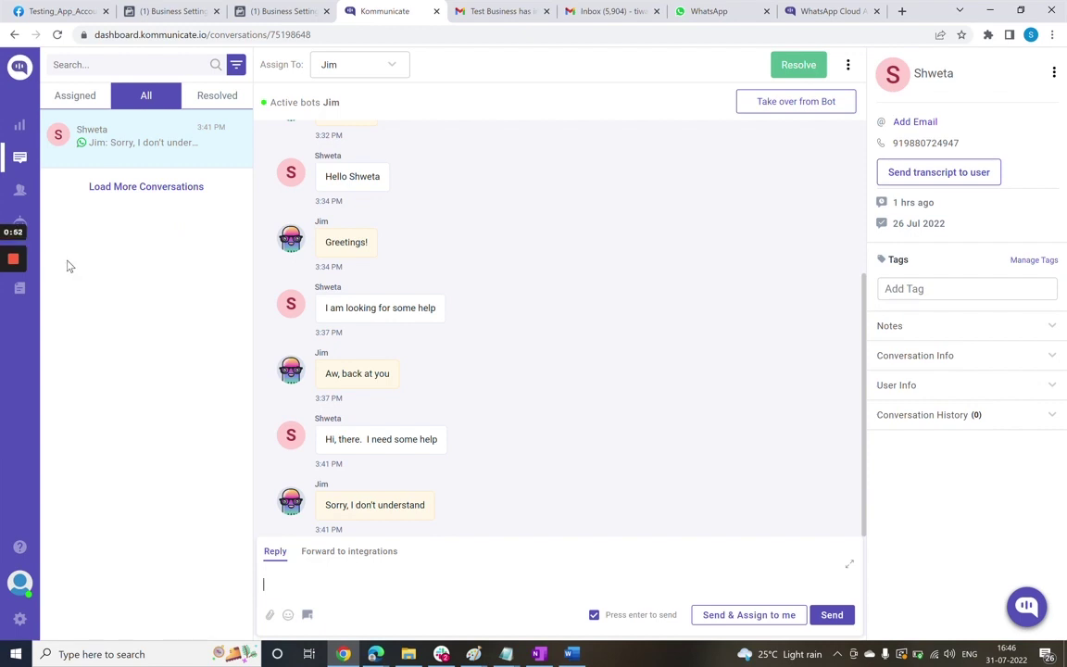
mouse_move(15, 266)
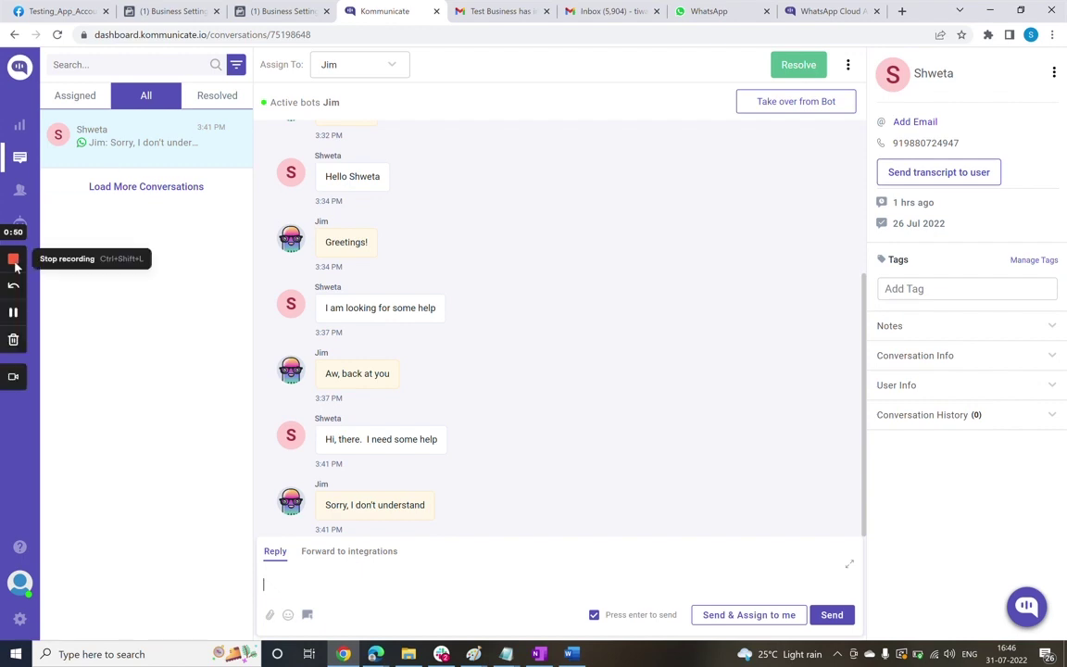